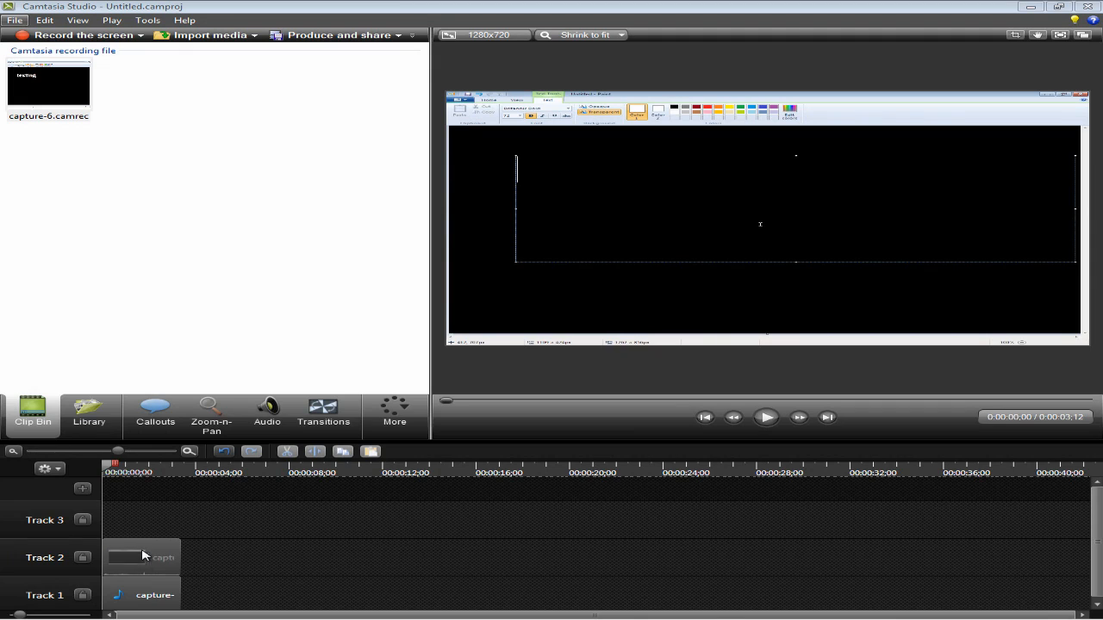
Preview the recording and place the playhead at 0:00:00;22, just before the first typed letter appears
click(766, 420)
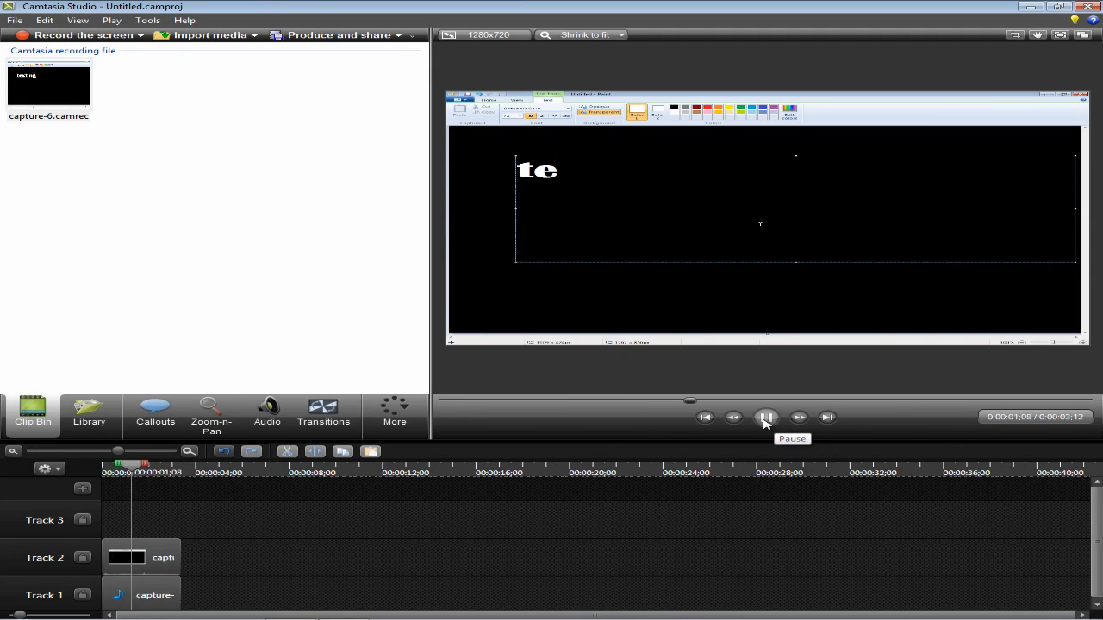
click(763, 422)
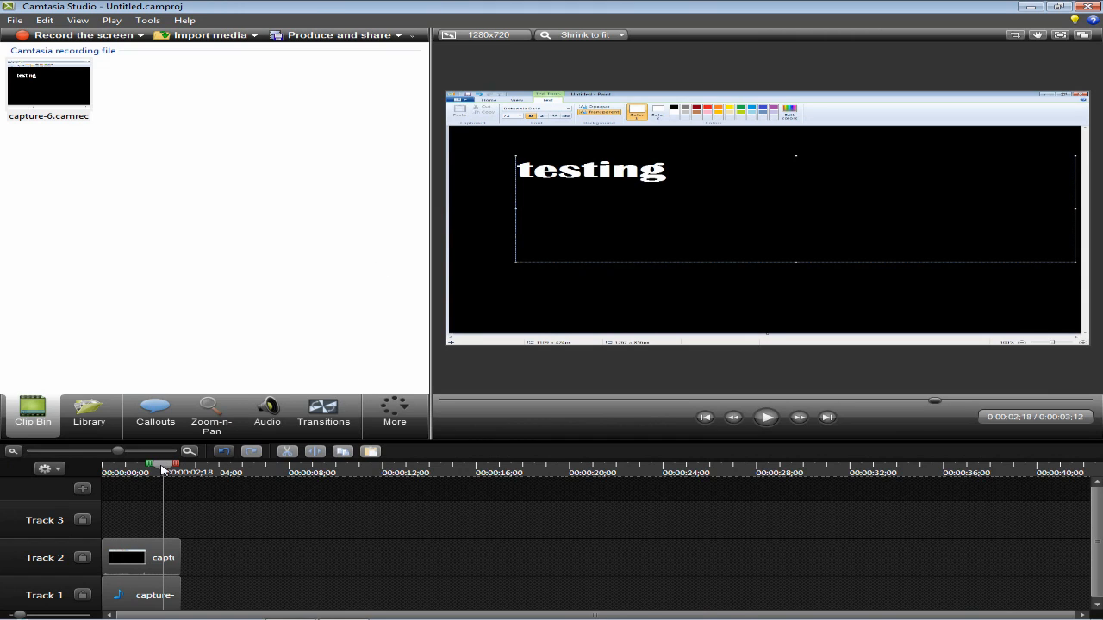
drag(164, 470, 144, 467)
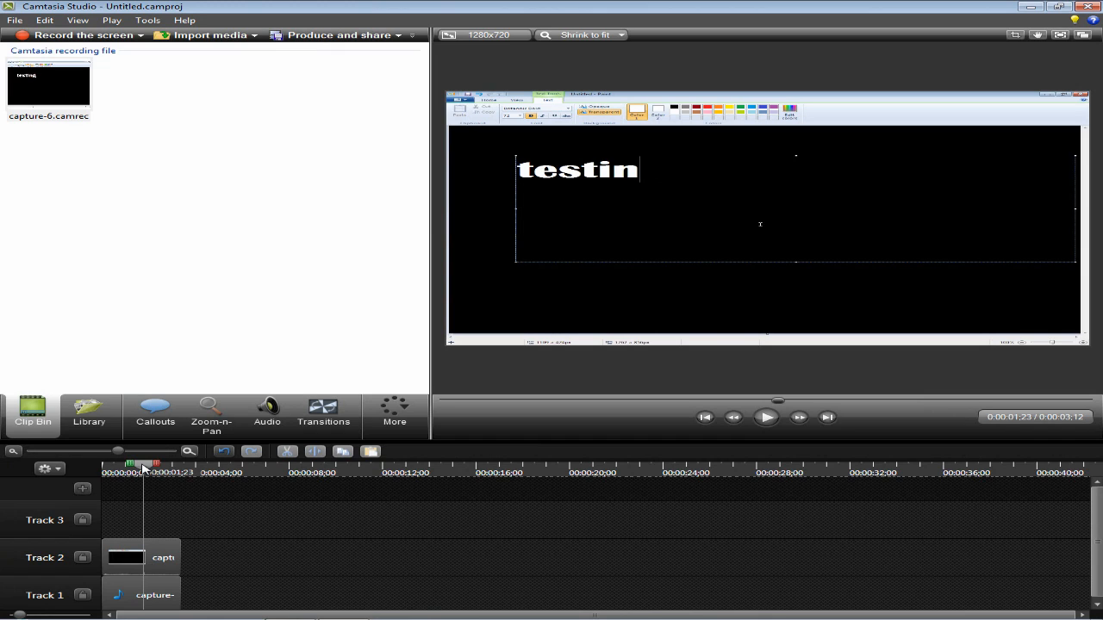
drag(144, 468, 125, 468)
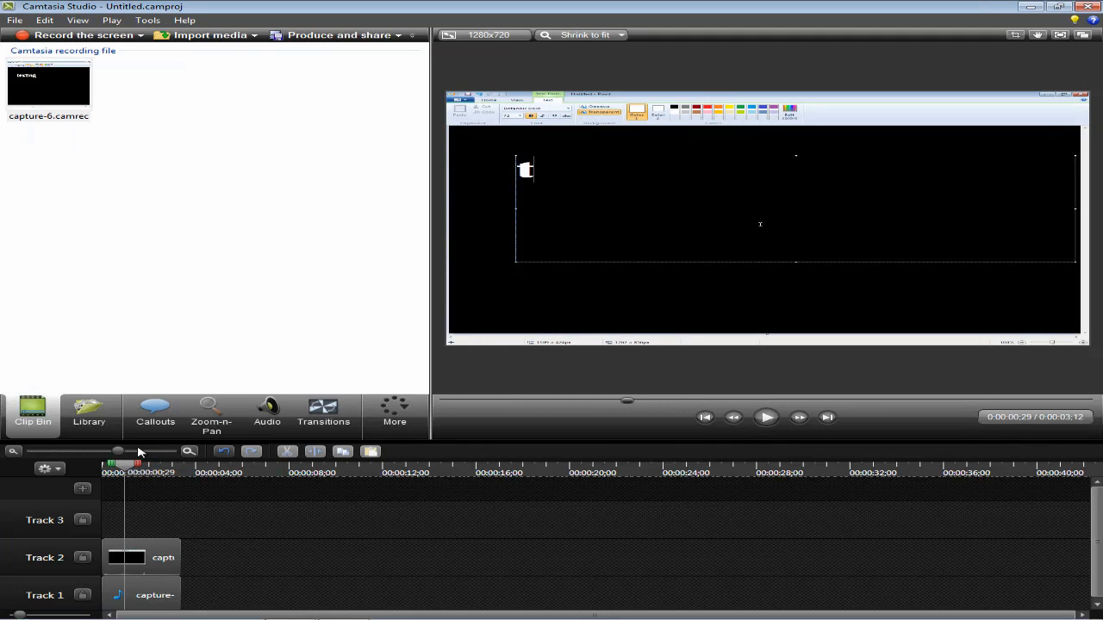
mouse_move(173, 427)
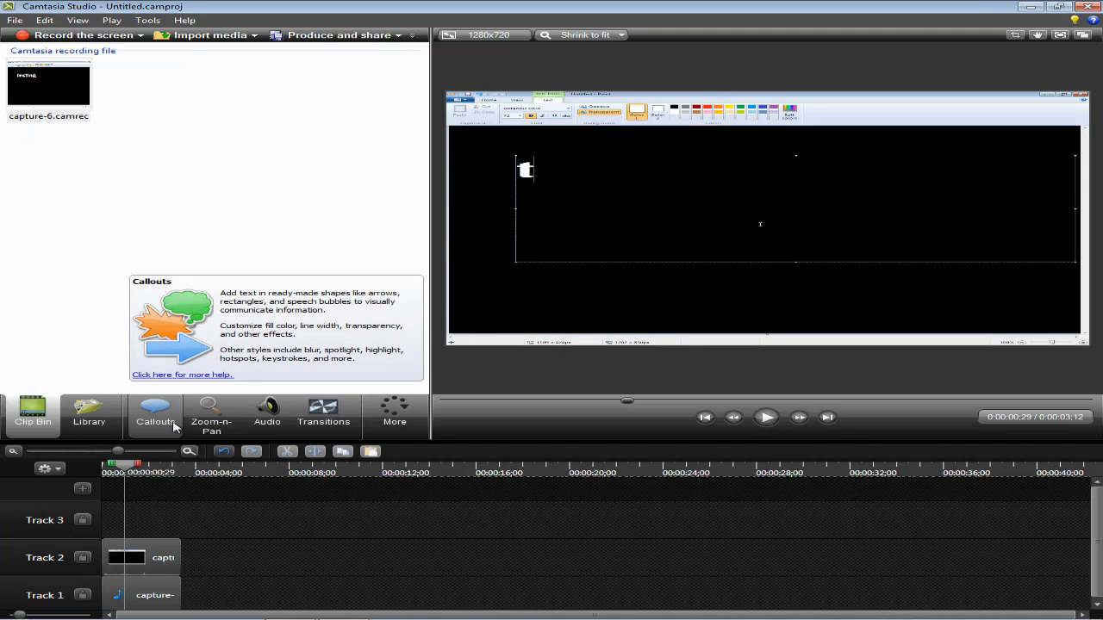
click(732, 417)
click(733, 417)
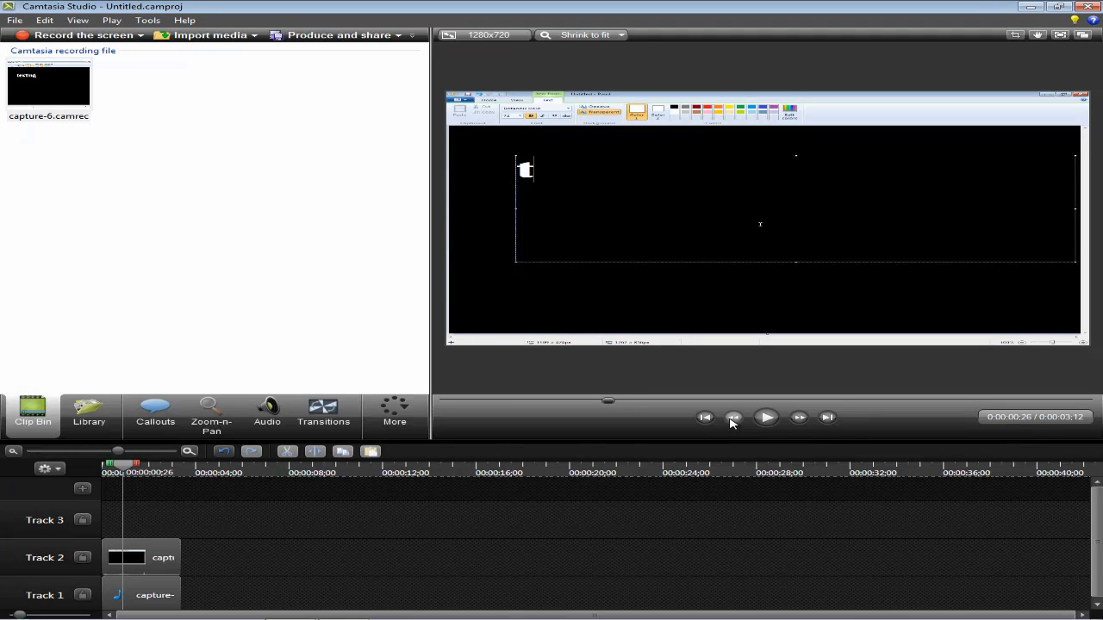
click(732, 417)
click(730, 419)
click(731, 419)
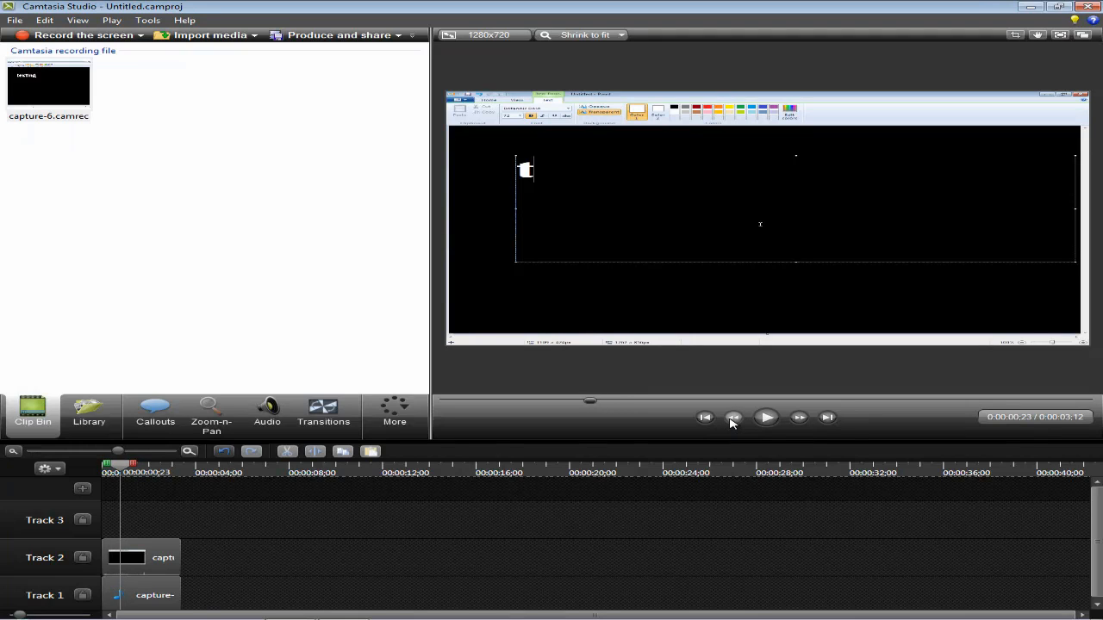
click(731, 419)
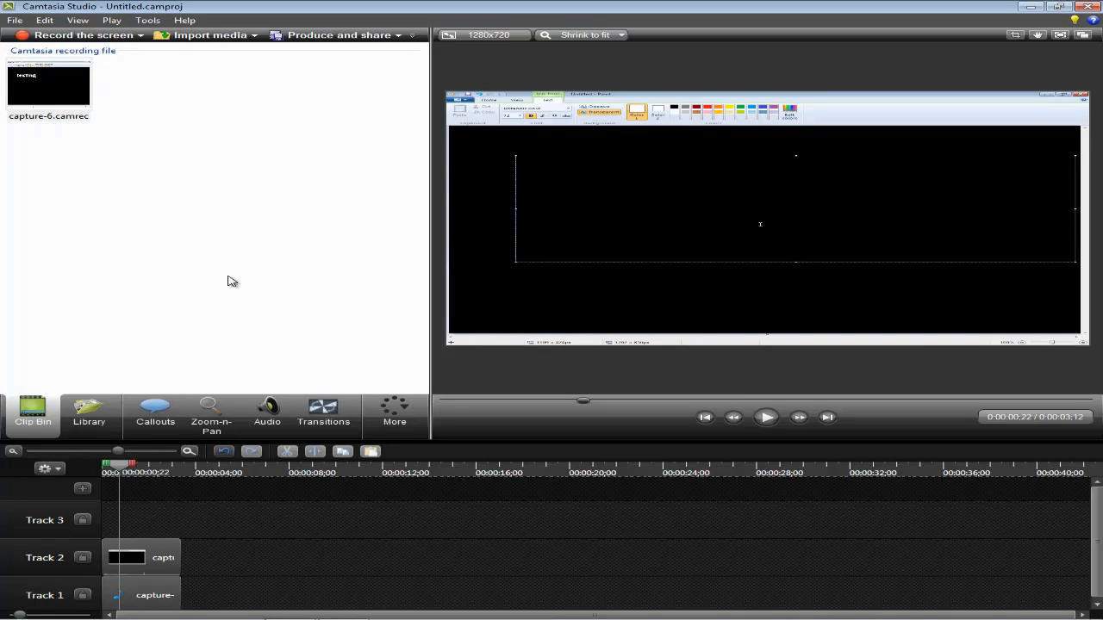
Add a Blur callout from the Special shapes at the playhead
click(156, 412)
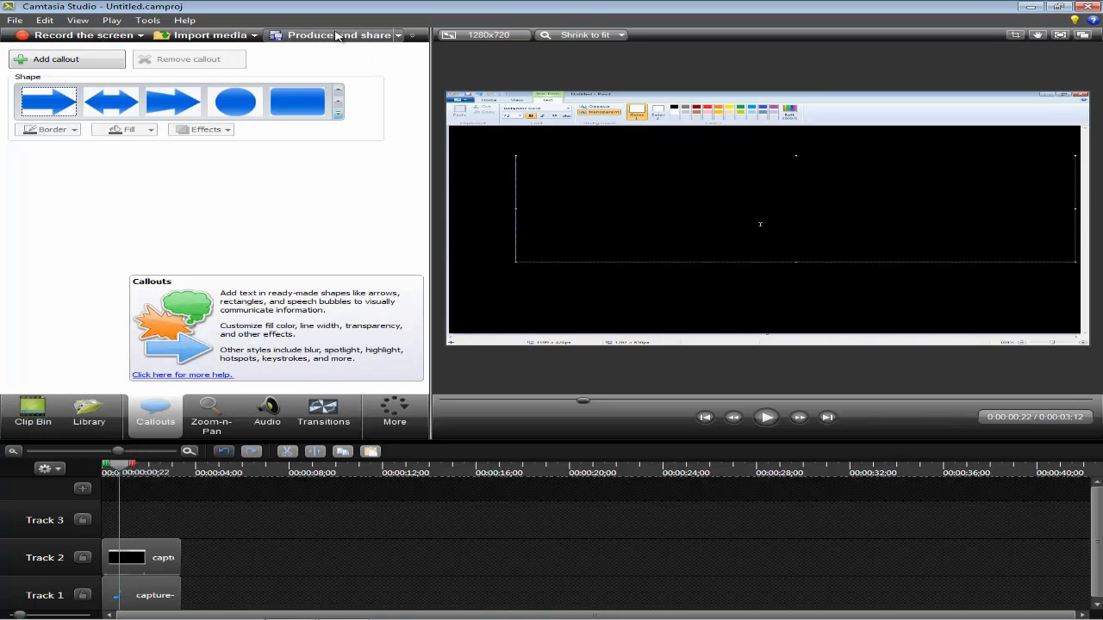
click(339, 117)
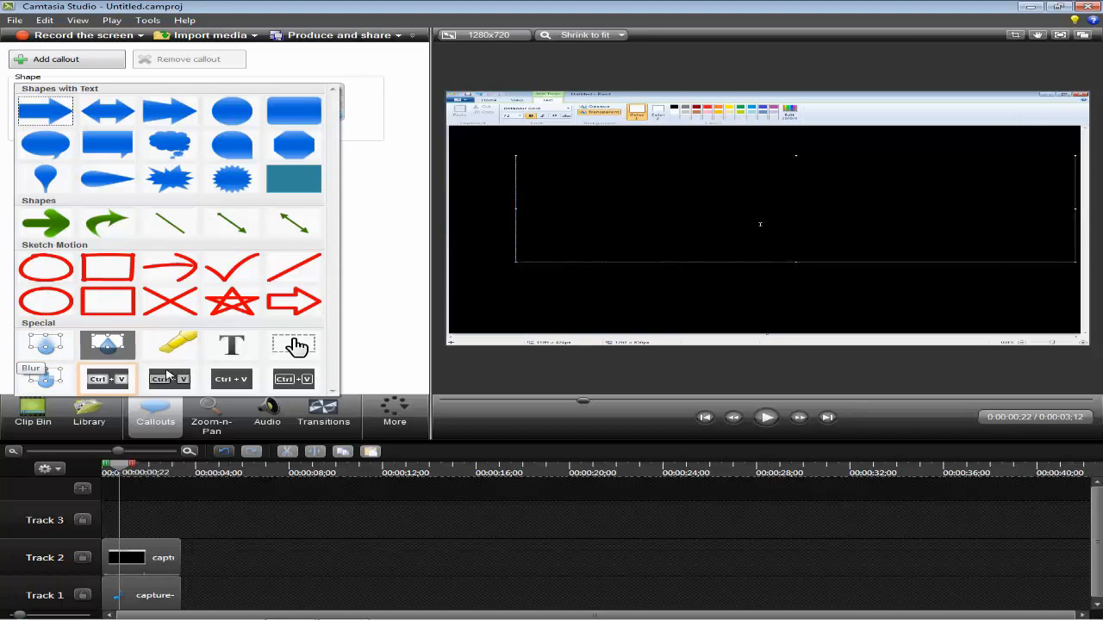
click(49, 347)
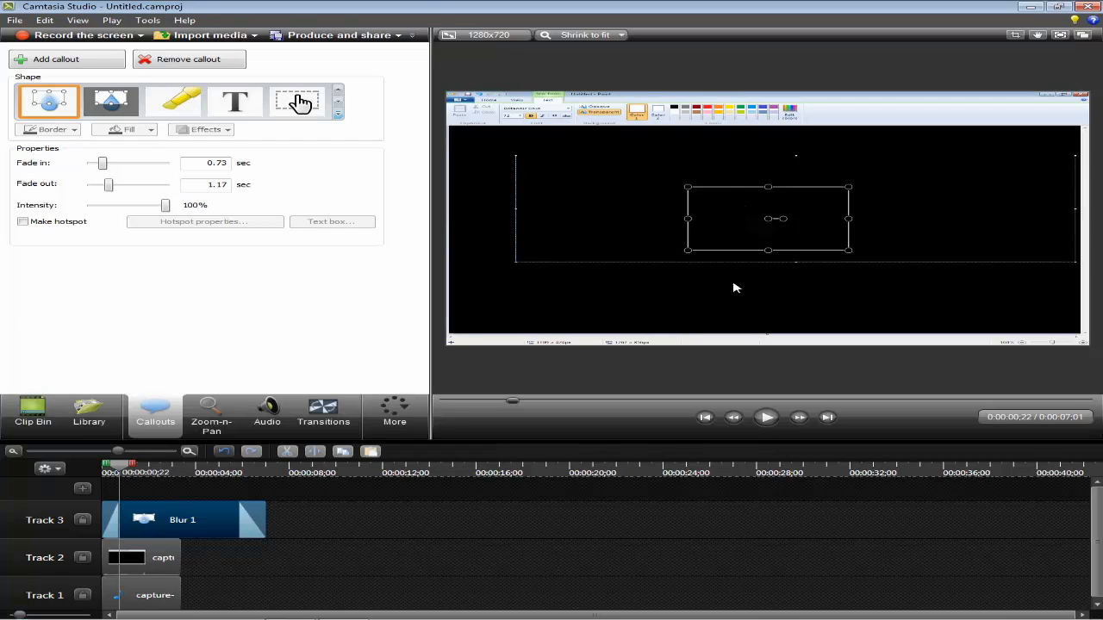
Play ahead to 0:00:02;14, where the full word "testing" shows, and move and resize the blur box to cover it tightly
click(766, 418)
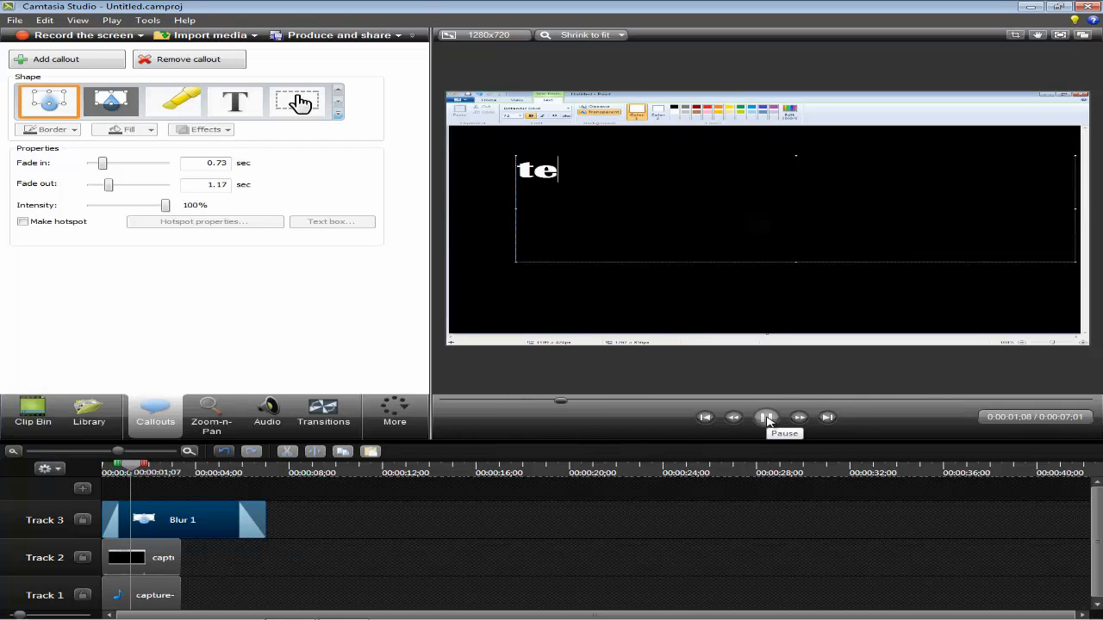
click(767, 418)
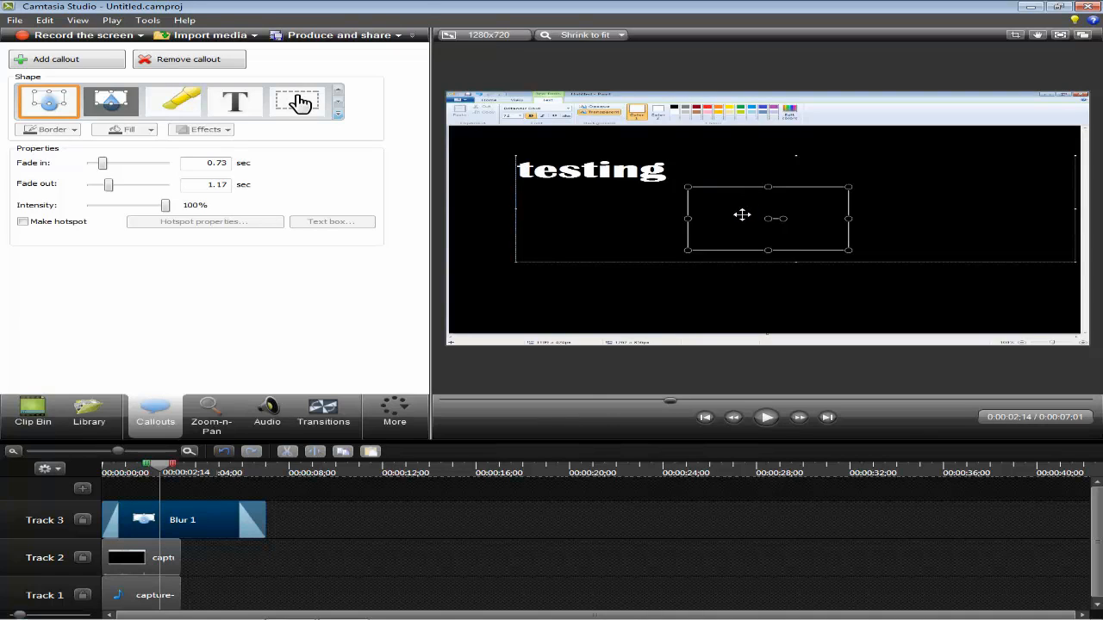
drag(796, 239, 623, 187)
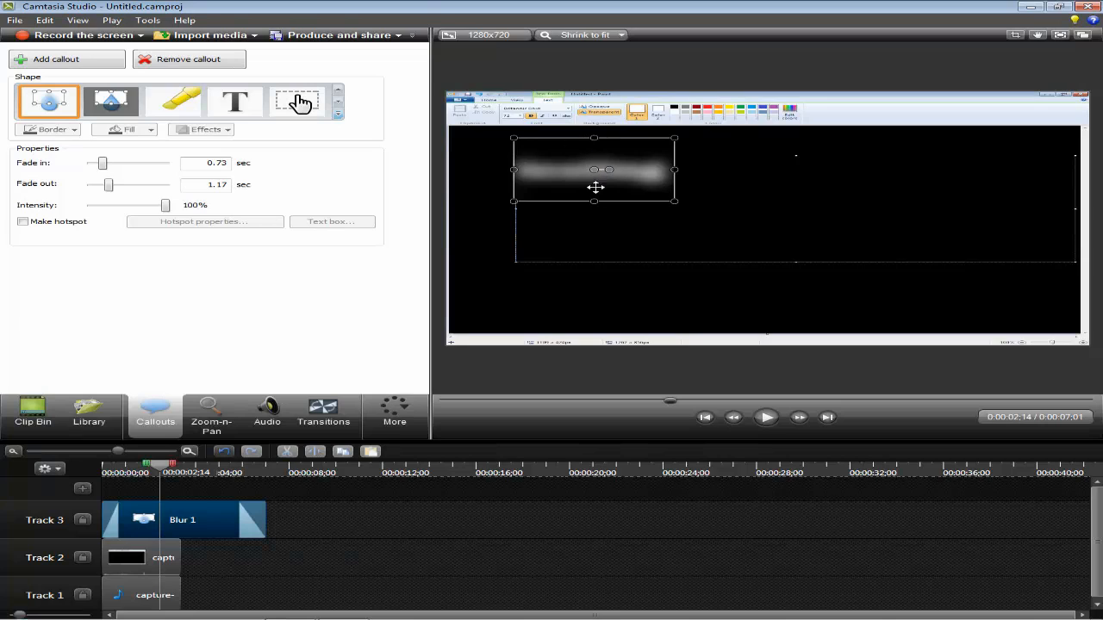
drag(594, 200, 593, 185)
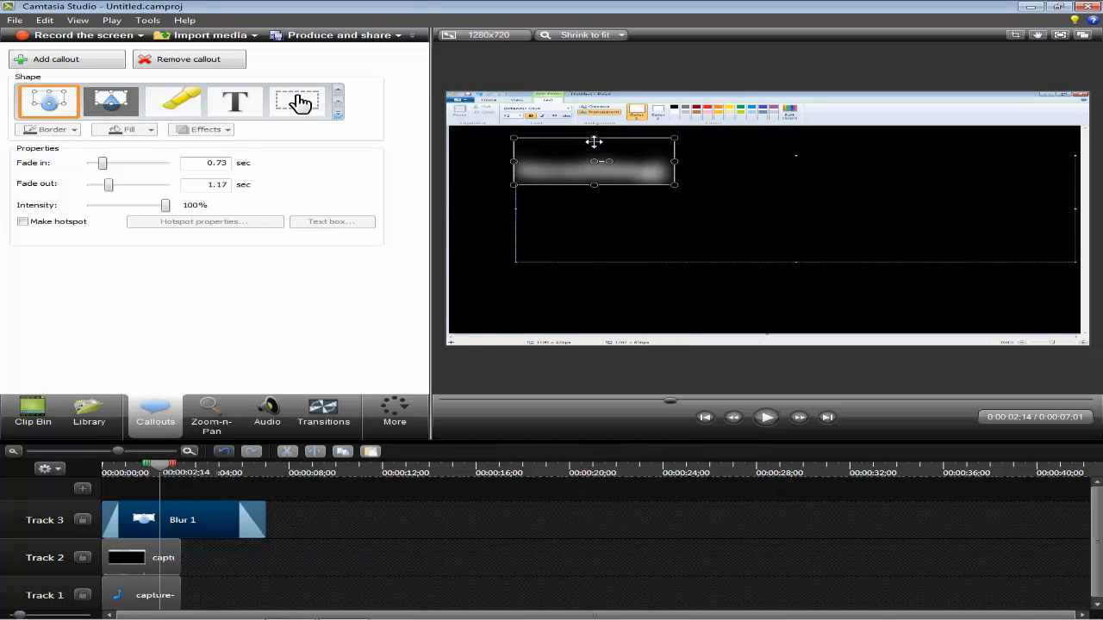
drag(594, 138, 594, 153)
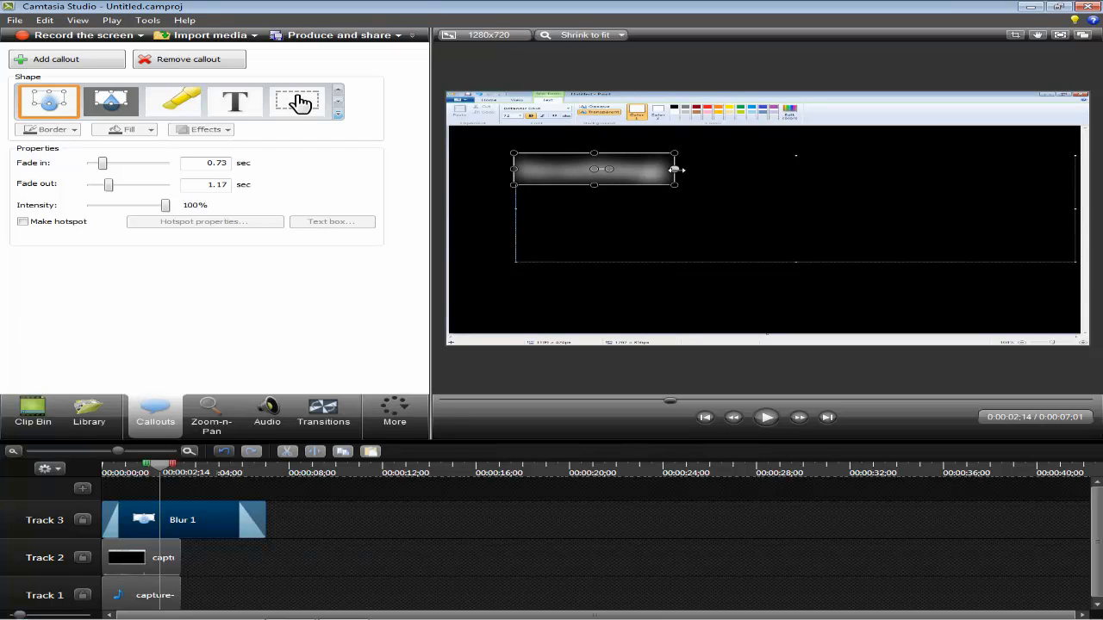
drag(675, 169, 670, 170)
drag(592, 153, 592, 156)
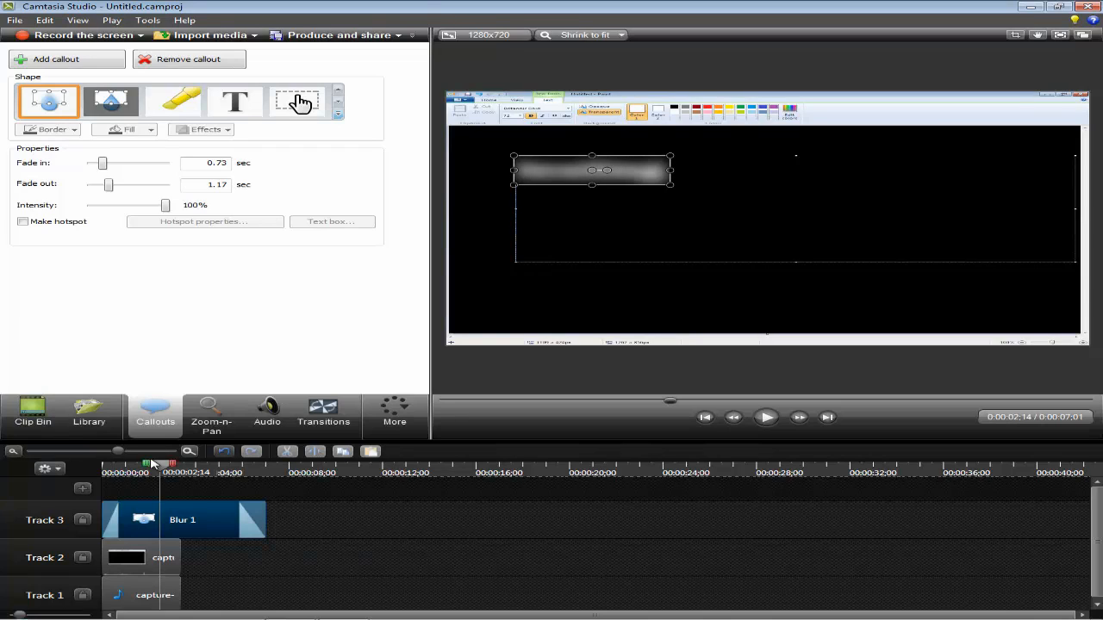
Play the clip from the start to check how the blur covers the word as it is typed
drag(162, 469, 101, 468)
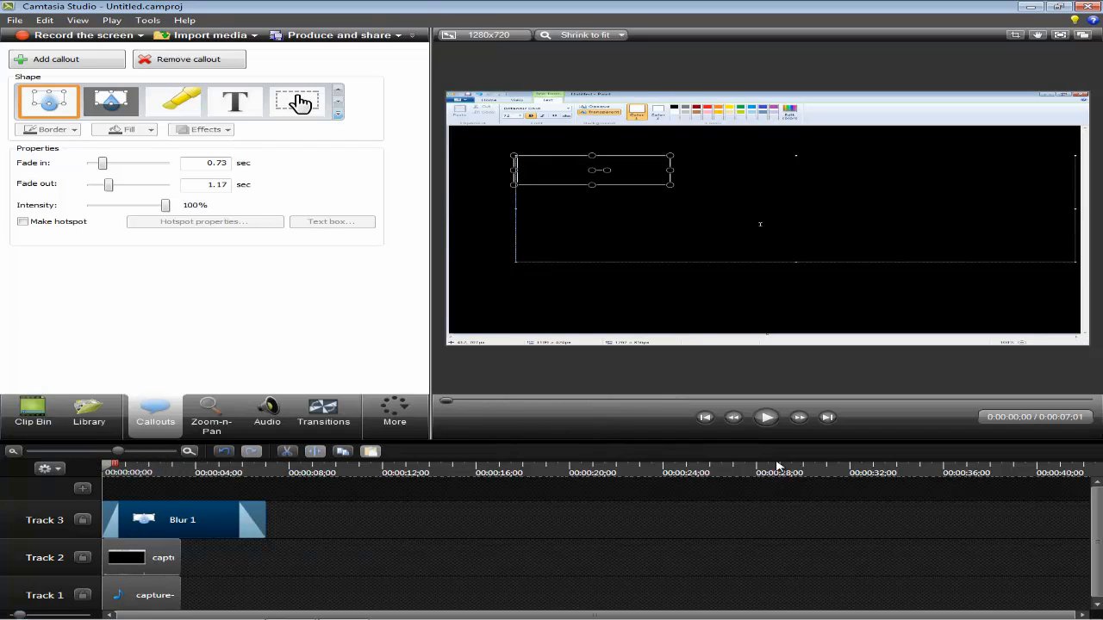
click(765, 417)
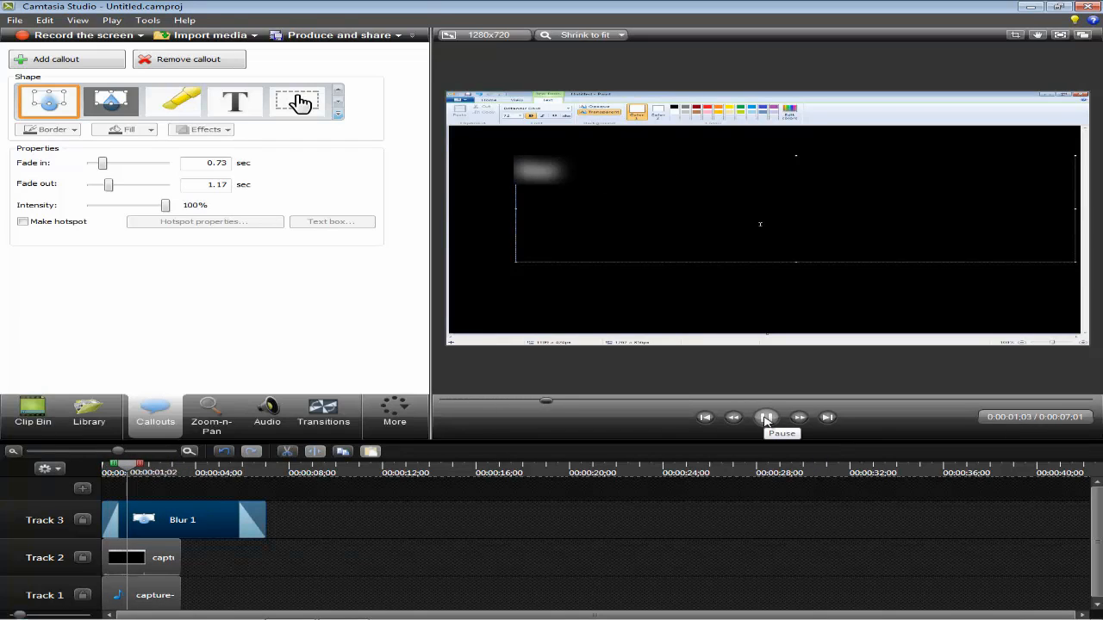
click(765, 418)
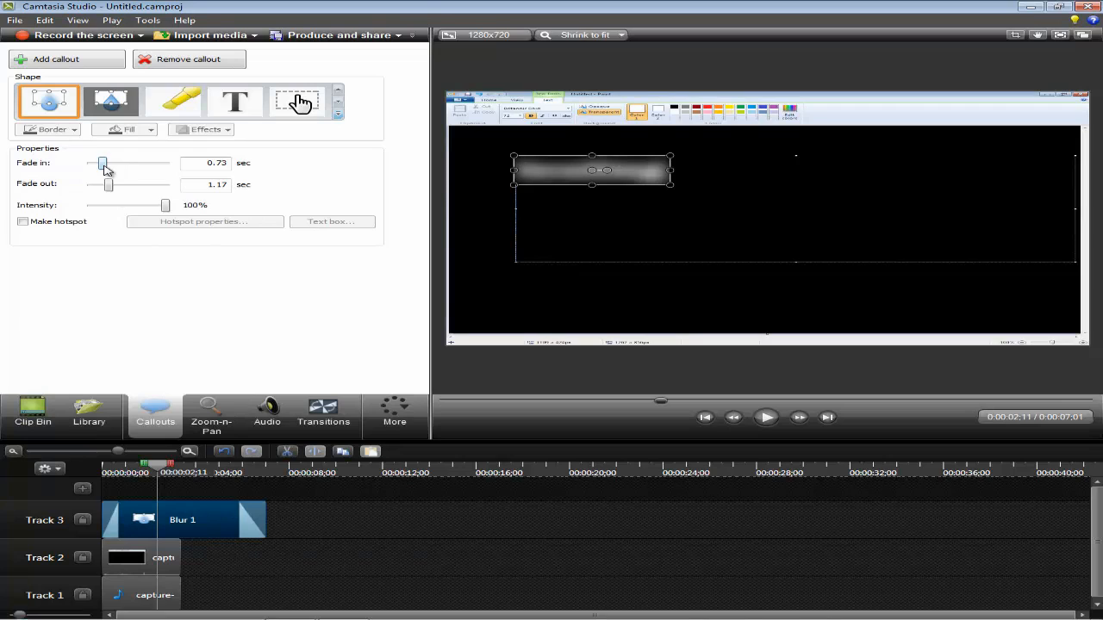
Set the blur callout's fade in and fade out to 0.00 sec
drag(104, 166, 84, 166)
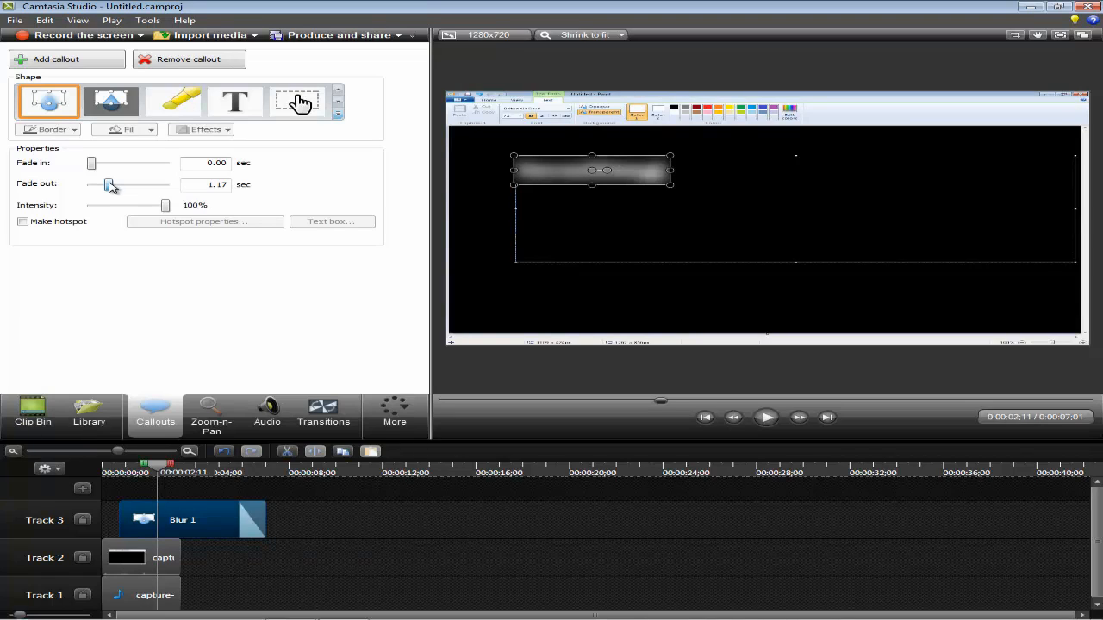
drag(110, 187, 84, 187)
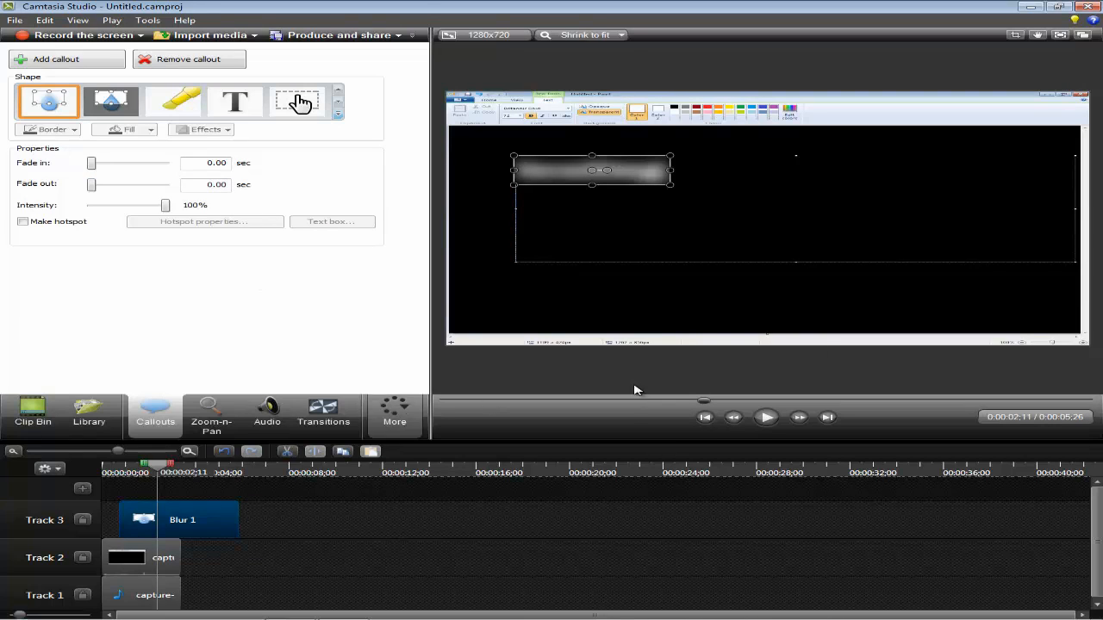
Shorten the blur callout on Track 3 to a duration of 00:00:02;20 so it ends with the recording on Track 2
drag(158, 471, 105, 467)
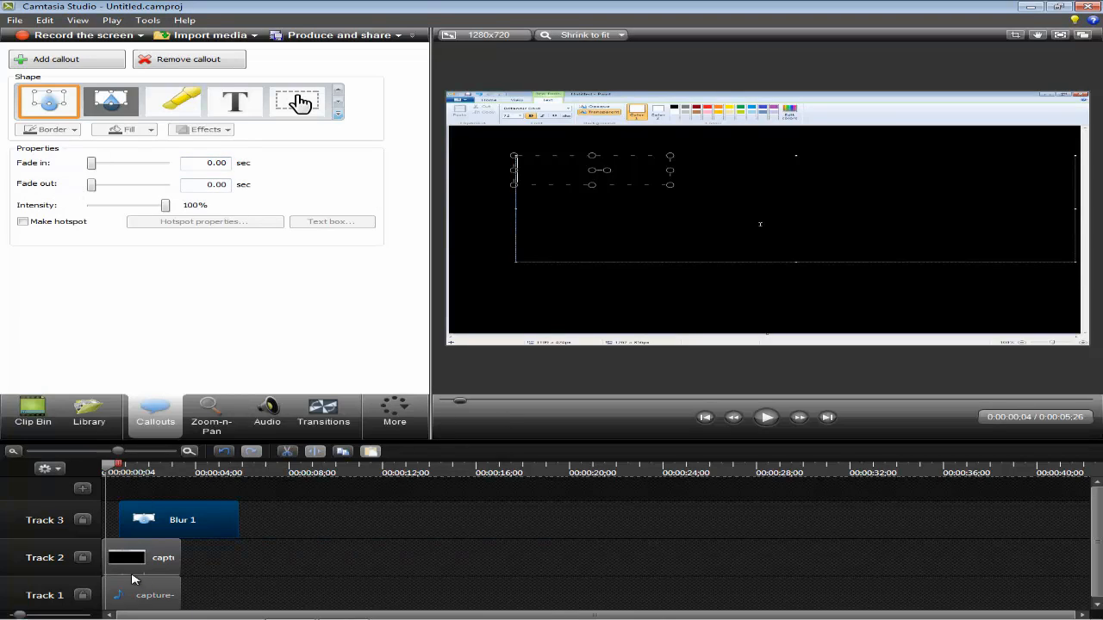
click(113, 468)
drag(113, 468, 105, 468)
drag(238, 516, 184, 517)
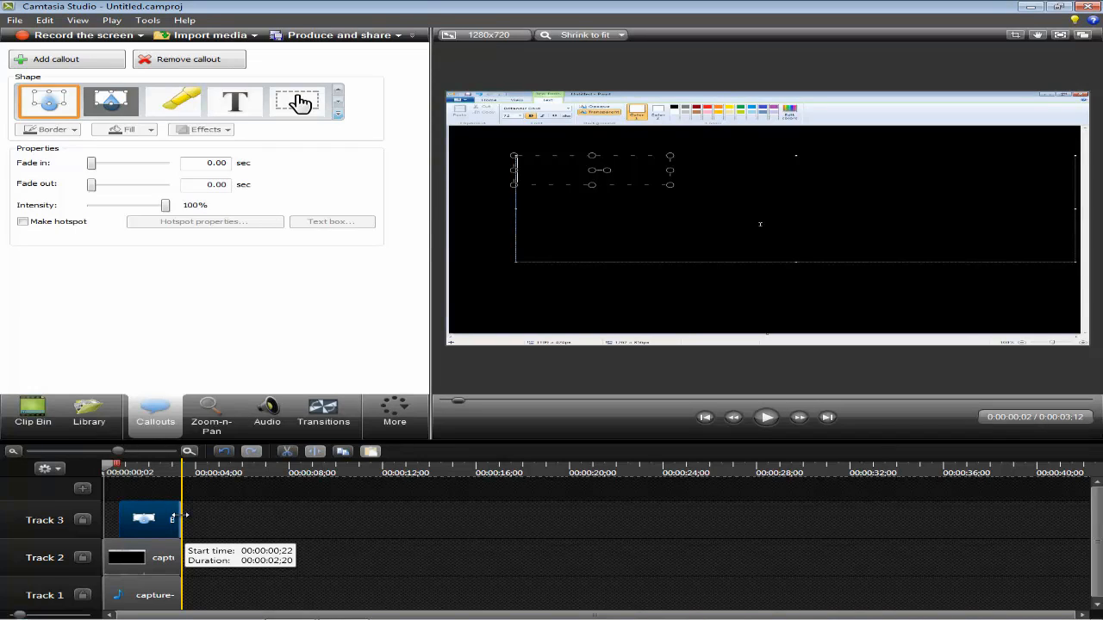
drag(182, 516, 179, 517)
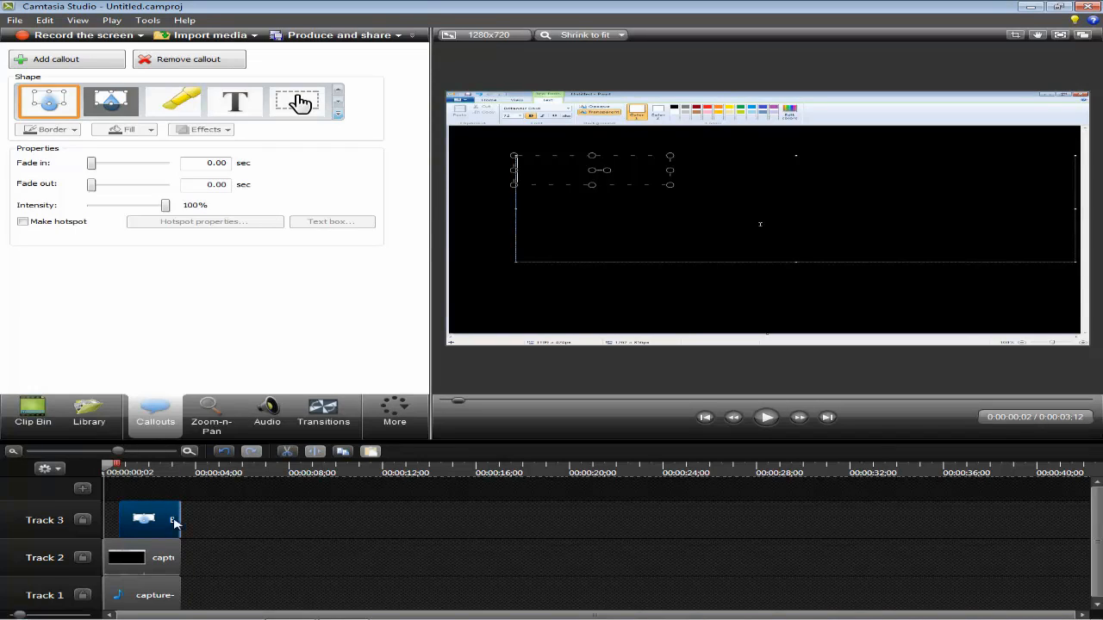
Play the whole clip from the beginning to check the trimmed blur, and return the playhead to 0:00:00;00
click(109, 469)
drag(108, 470, 100, 466)
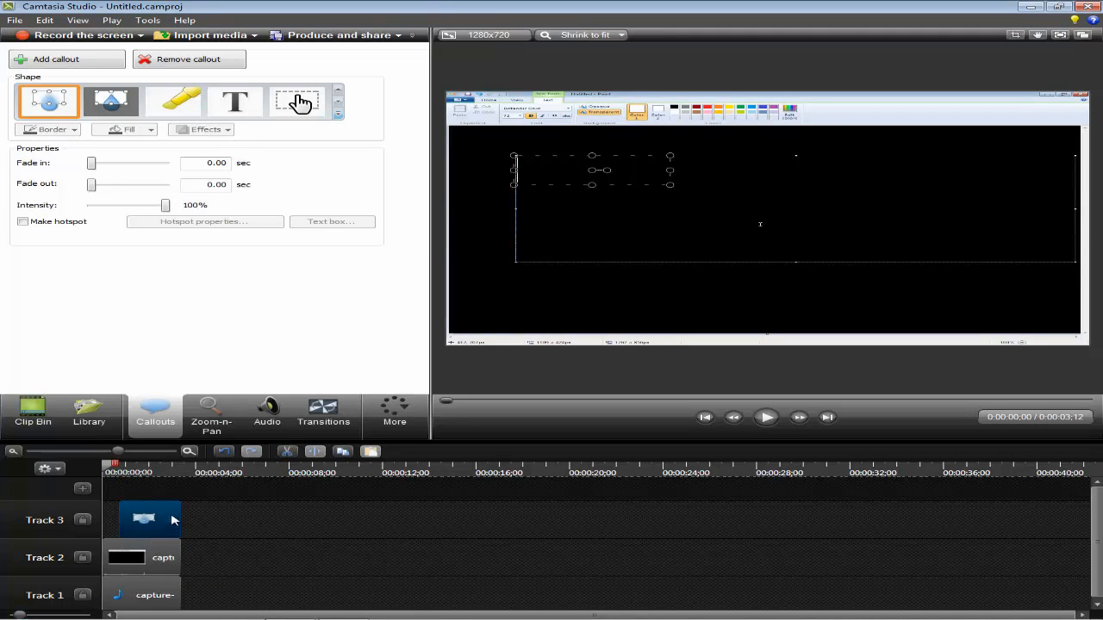
click(546, 289)
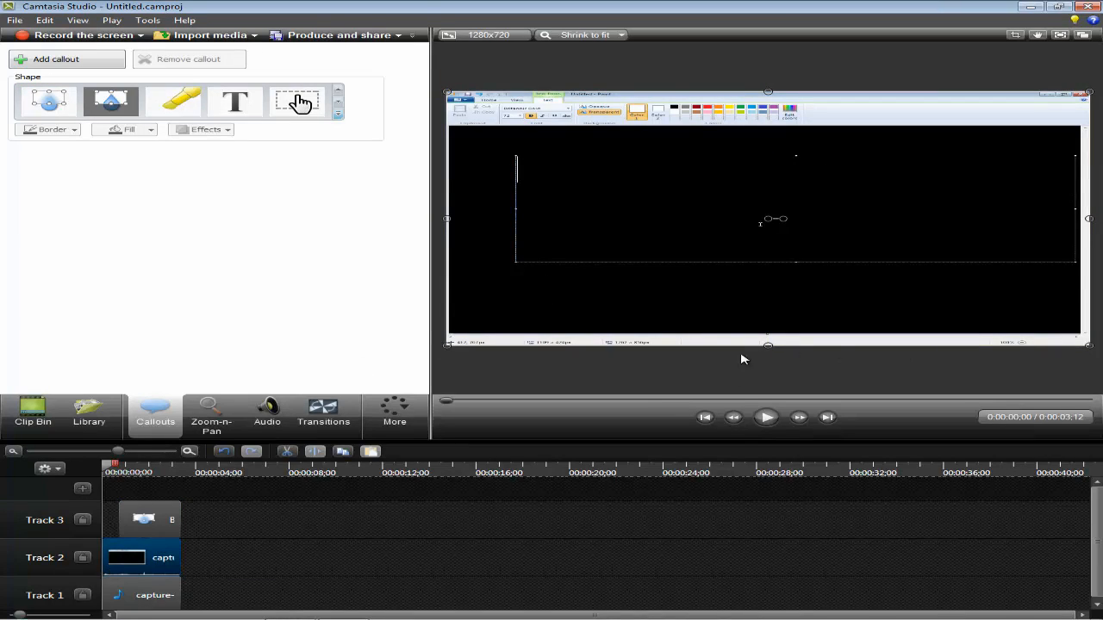
click(766, 419)
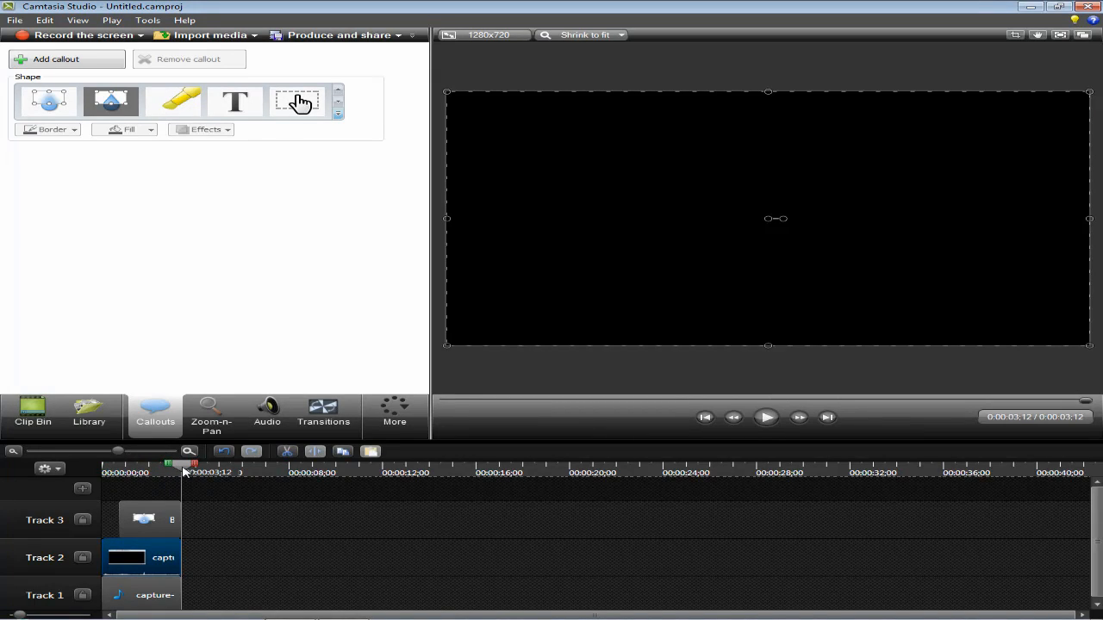
drag(186, 470, 93, 459)
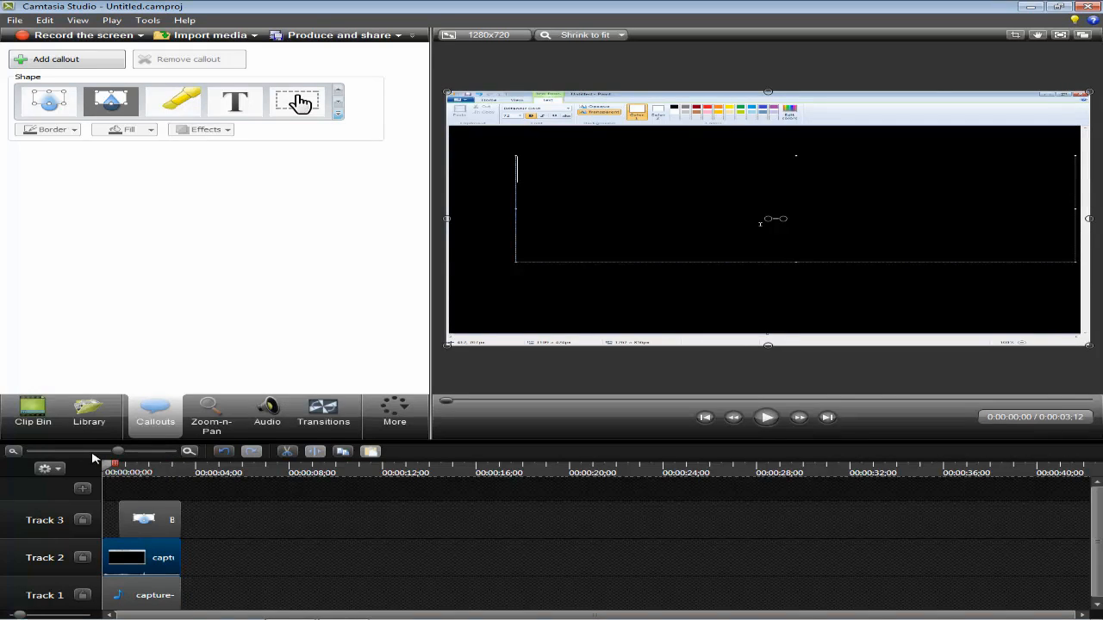